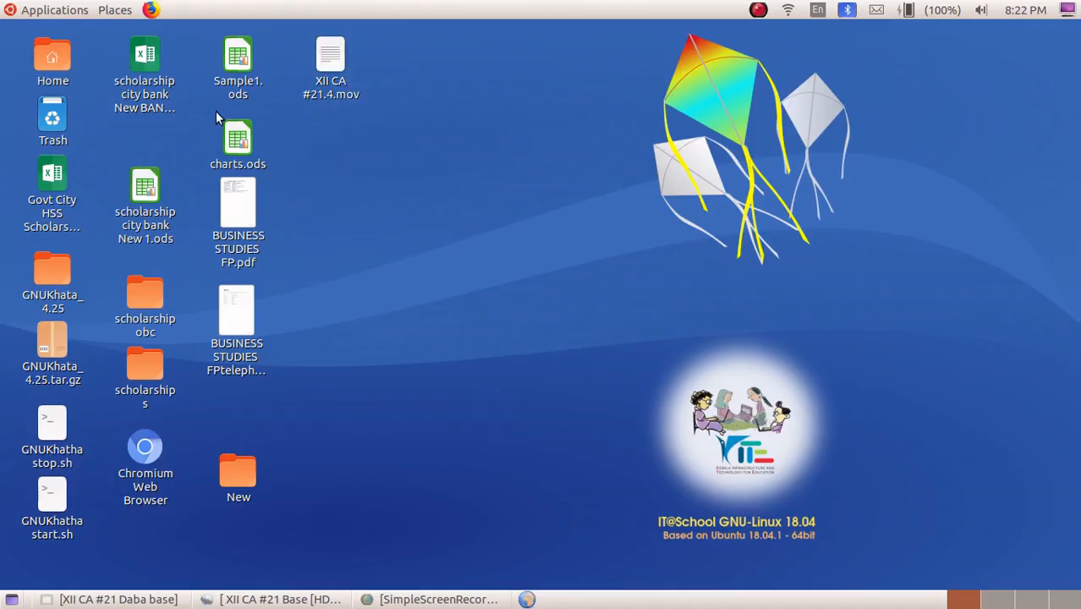
Launch LibreOffice Base from the Office applications menu
left_click(47, 11)
mouse_move(66, 182)
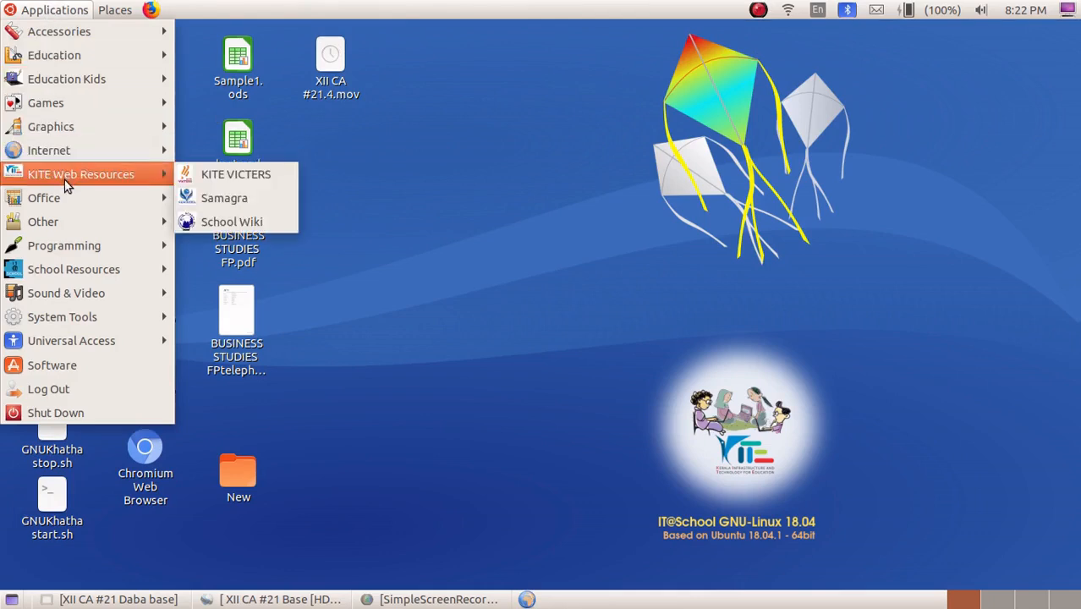
mouse_move(61, 203)
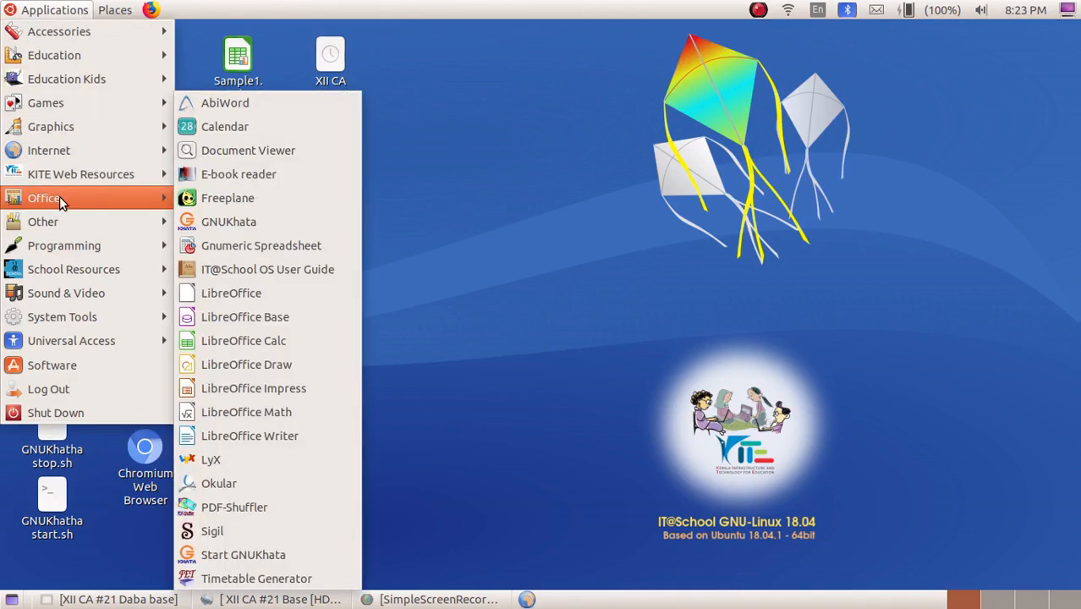
left_click(224, 315)
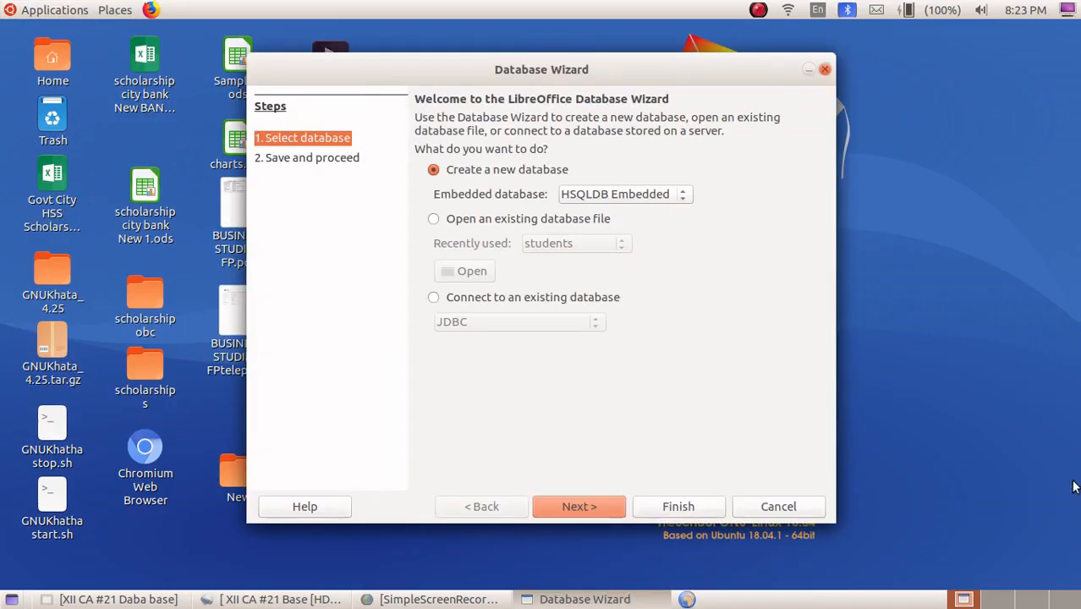
Create a new embedded database and save it in Documents as student1
left_click(657, 500)
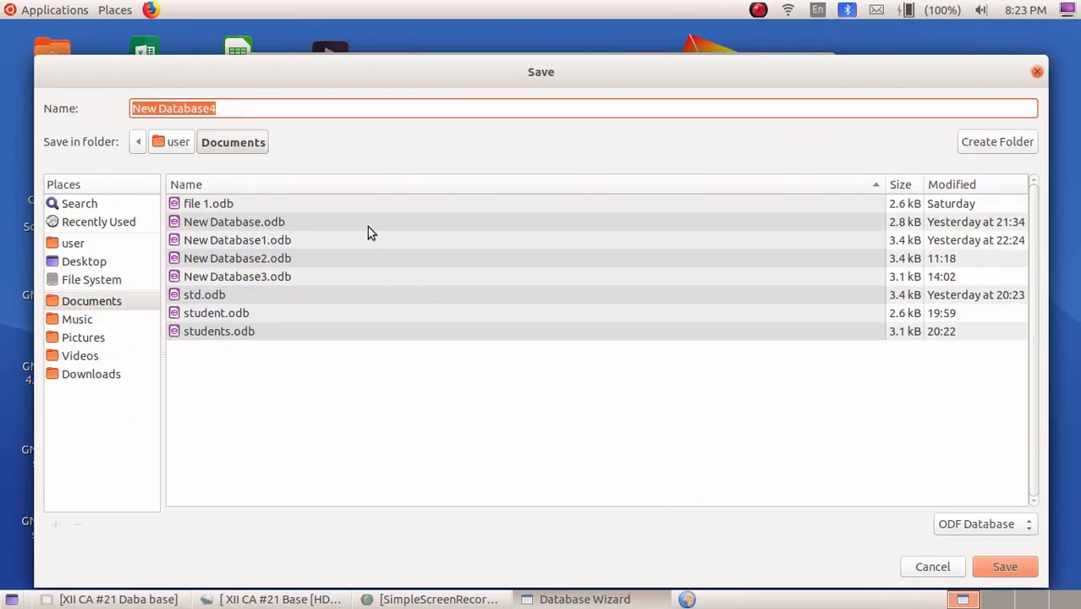
type("stu")
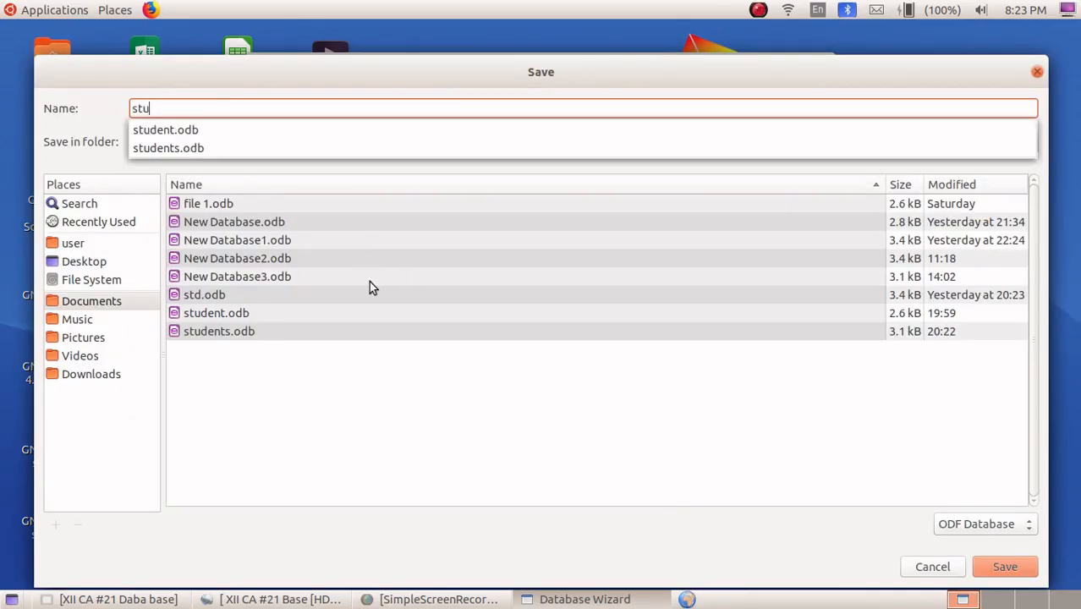
type("dent1")
left_click(982, 572)
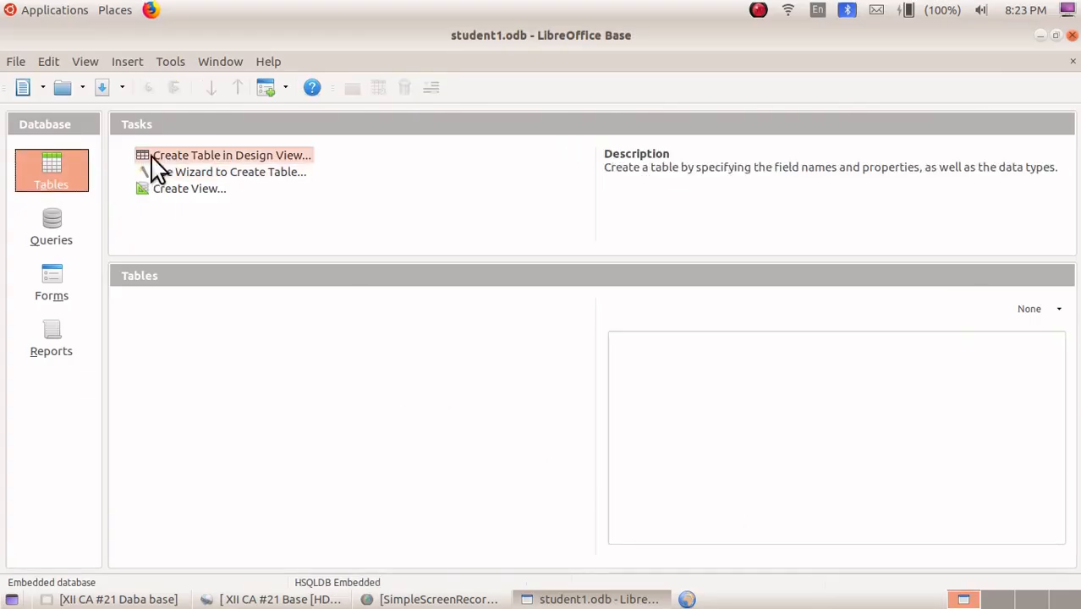
Start a table in Design View and add the text fields admno, name and sex
left_click(184, 156)
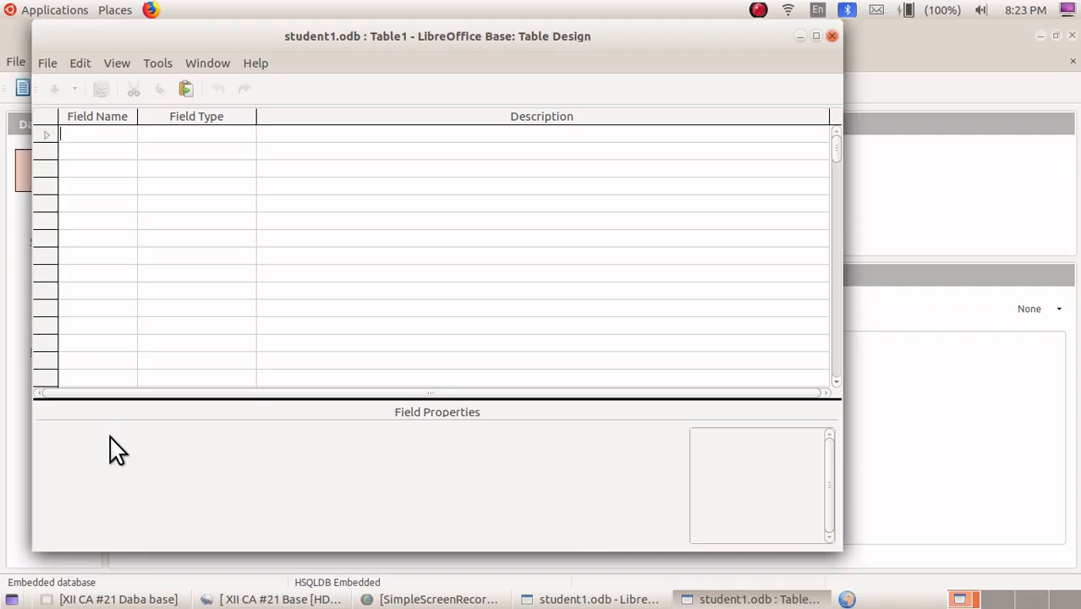
type("a")
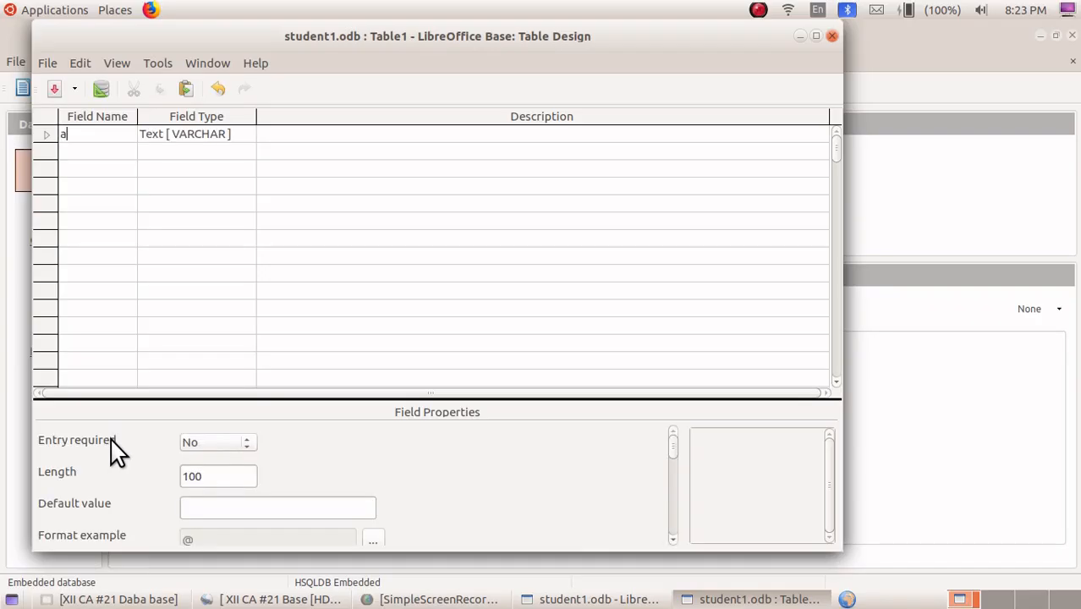
type("dmno")
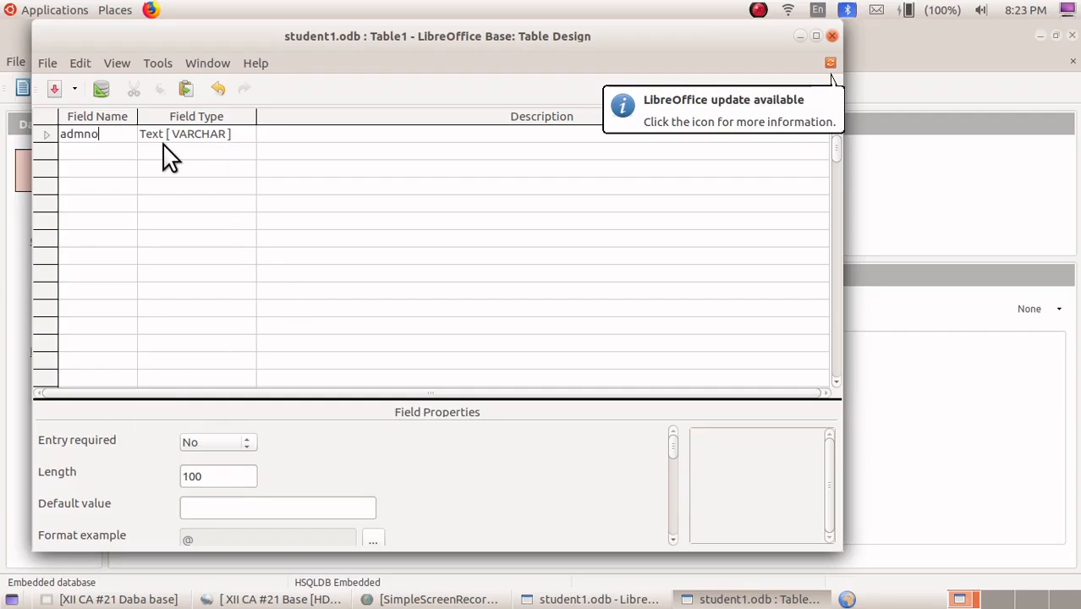
left_click(117, 152)
type("name")
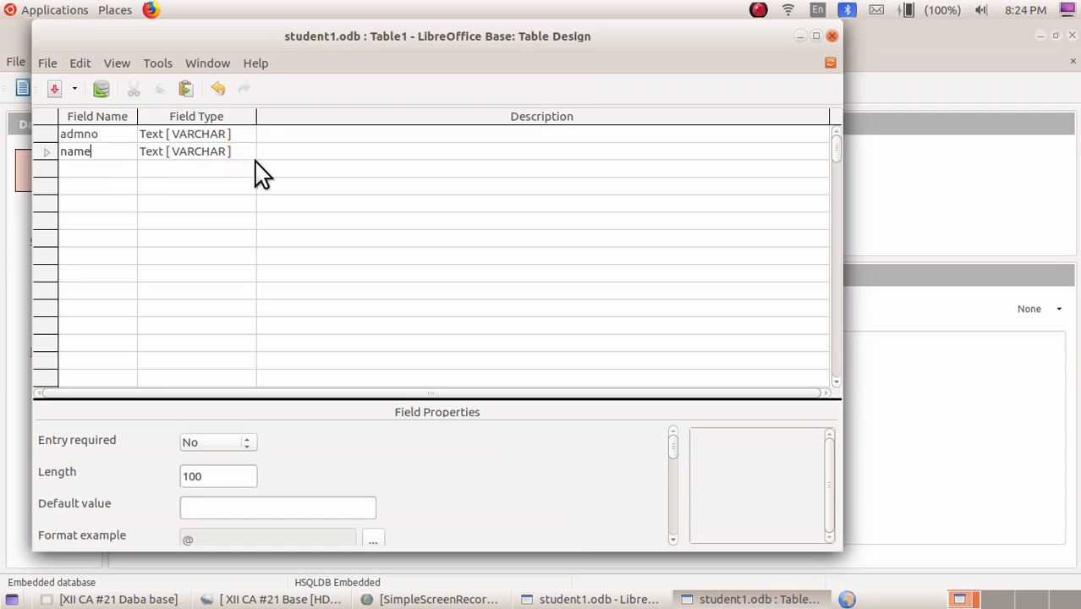
left_click(76, 170)
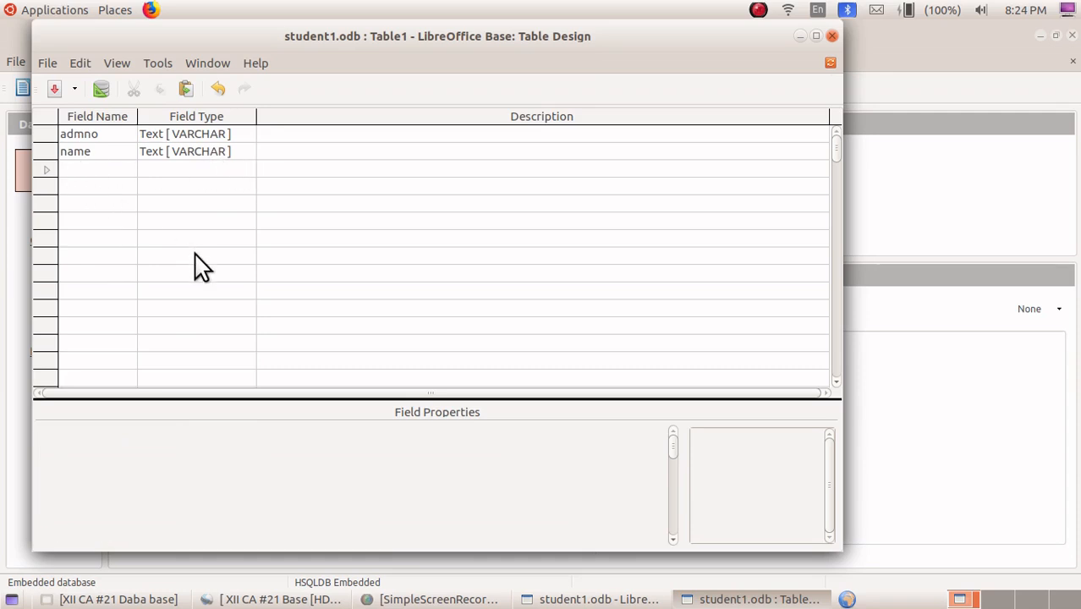
type("sex")
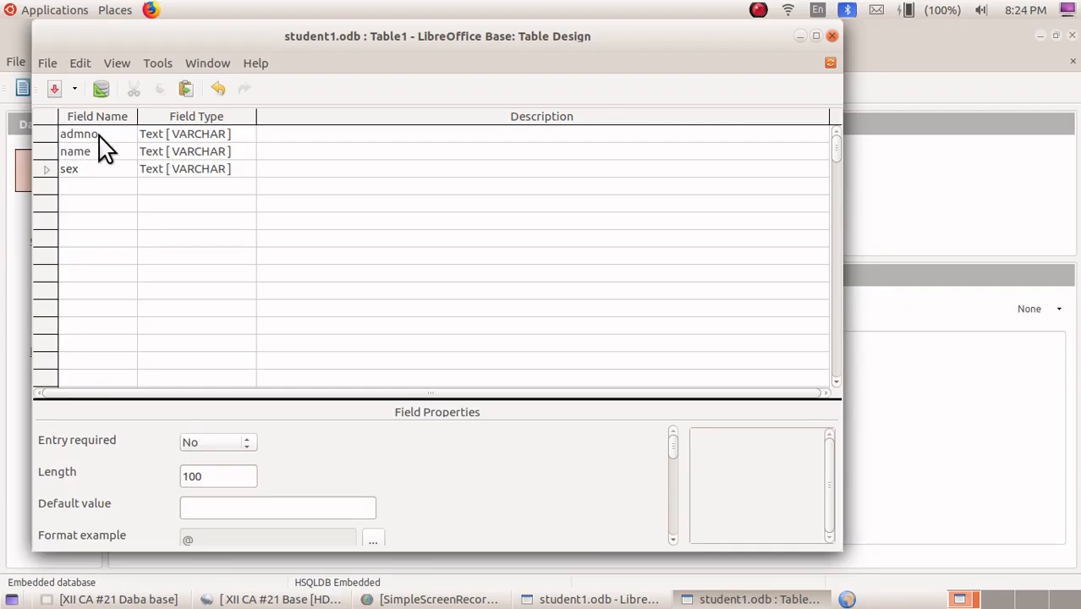
Make admno the primary key, save the table as std table and close the design window
right_click(46, 136)
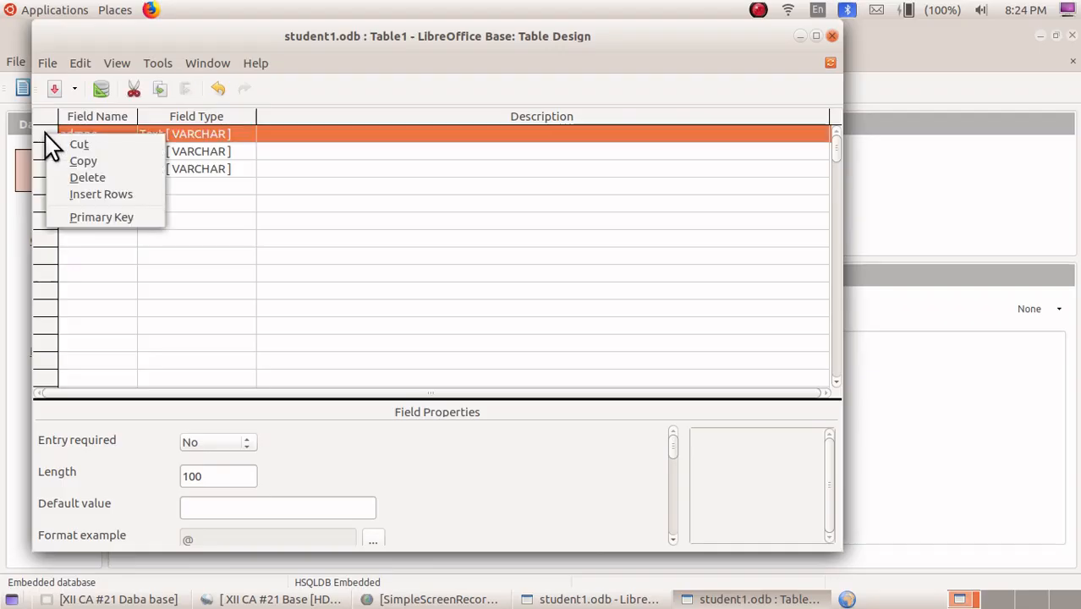
left_click(79, 216)
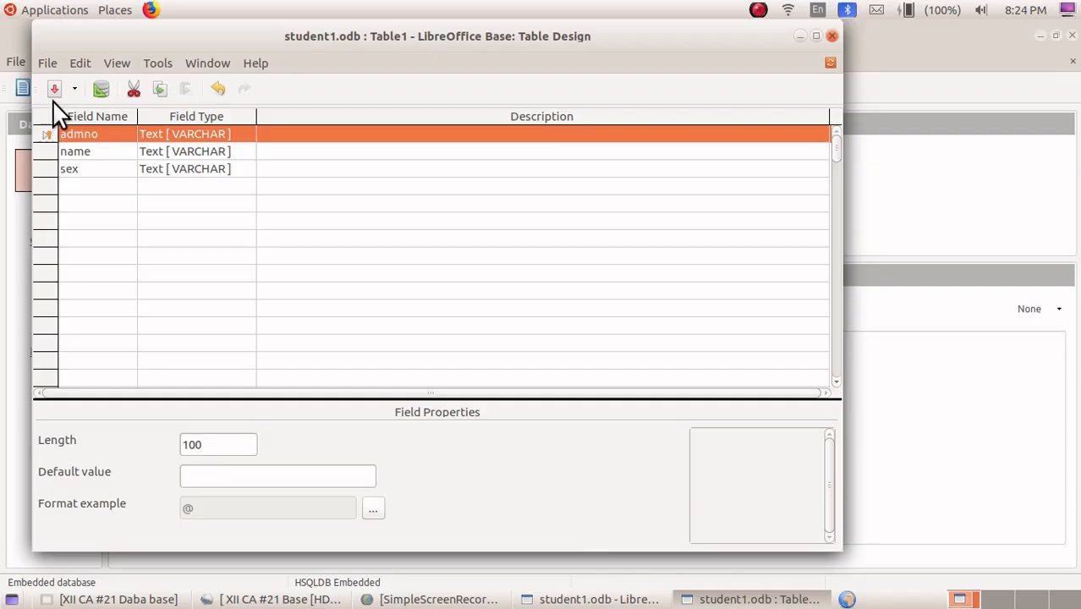
left_click(49, 64)
left_click(80, 161)
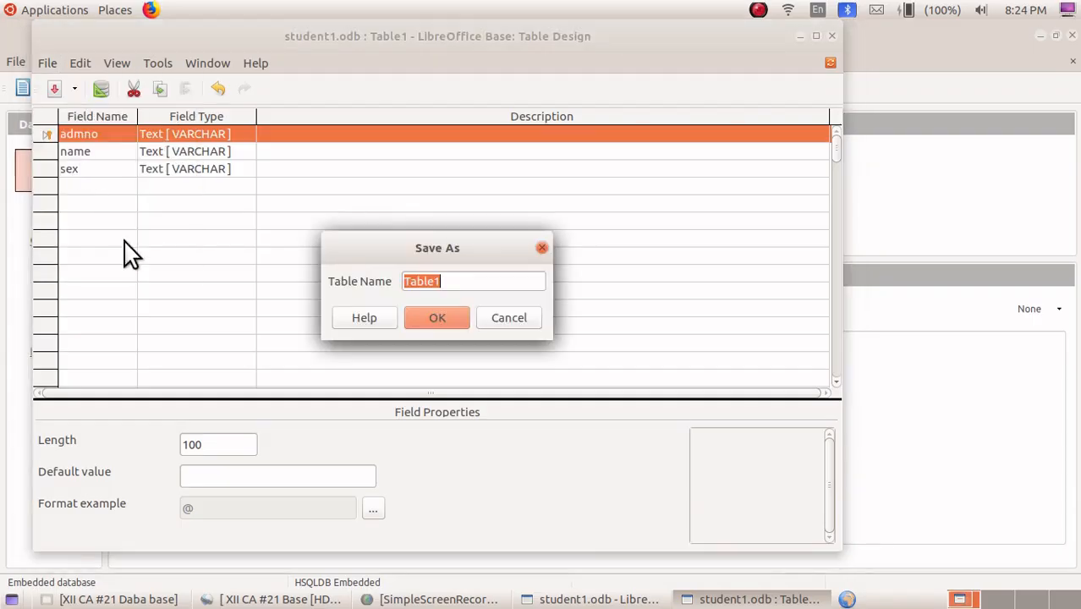
type("std table")
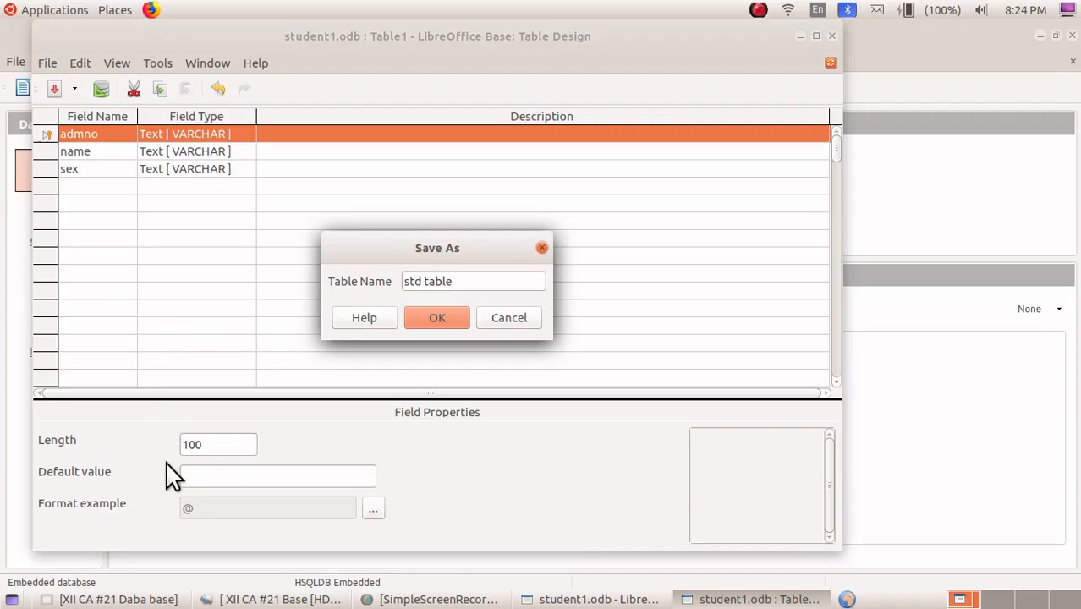
left_click(436, 315)
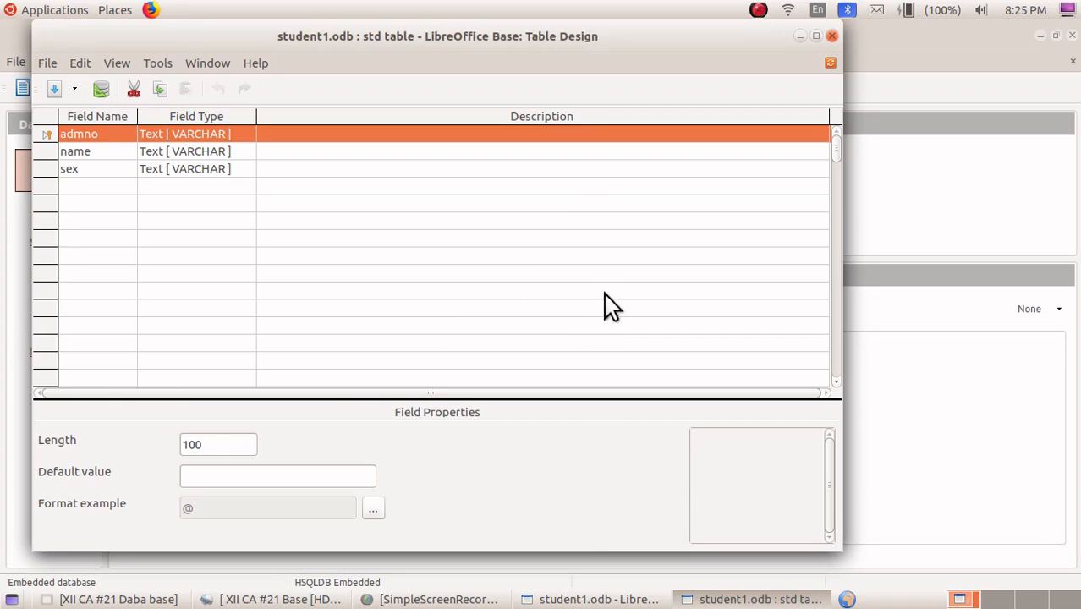
left_click(831, 37)
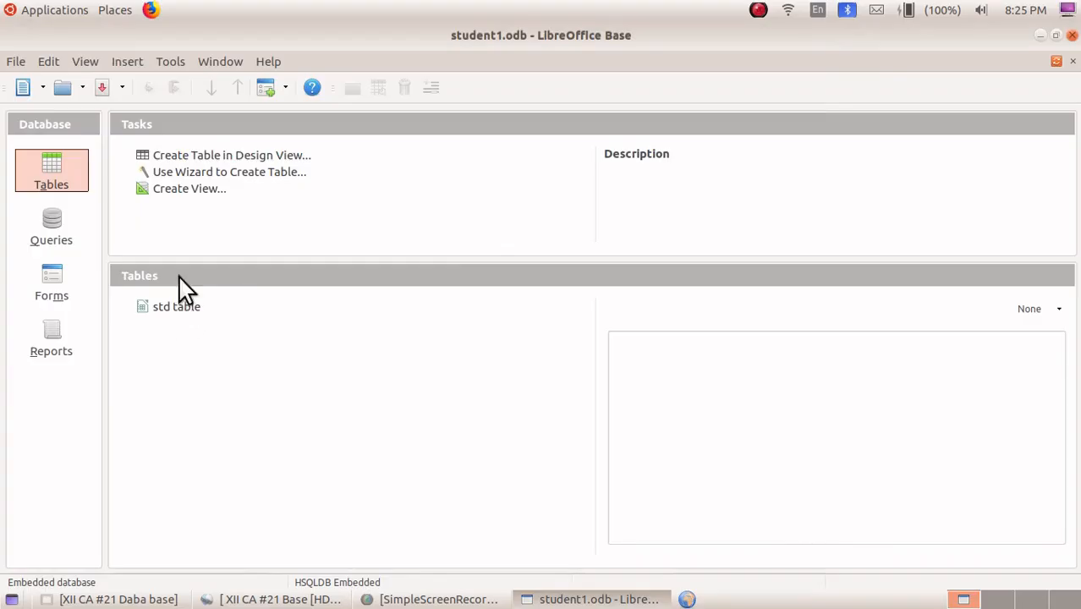
Start another table in Design View and add a text field named admno
left_click(173, 156)
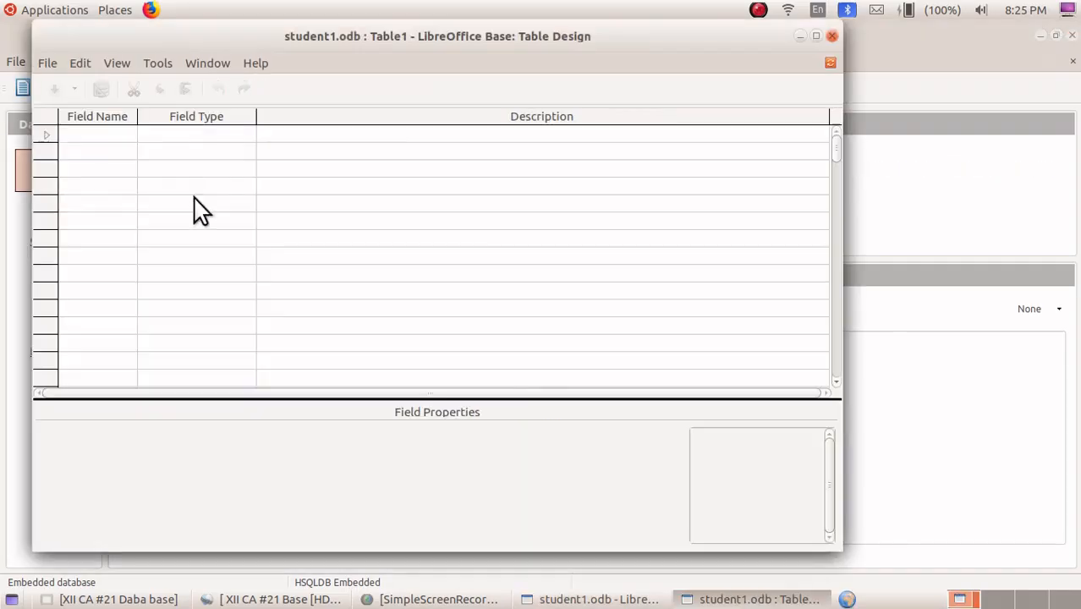
left_click(100, 136)
type("admno")
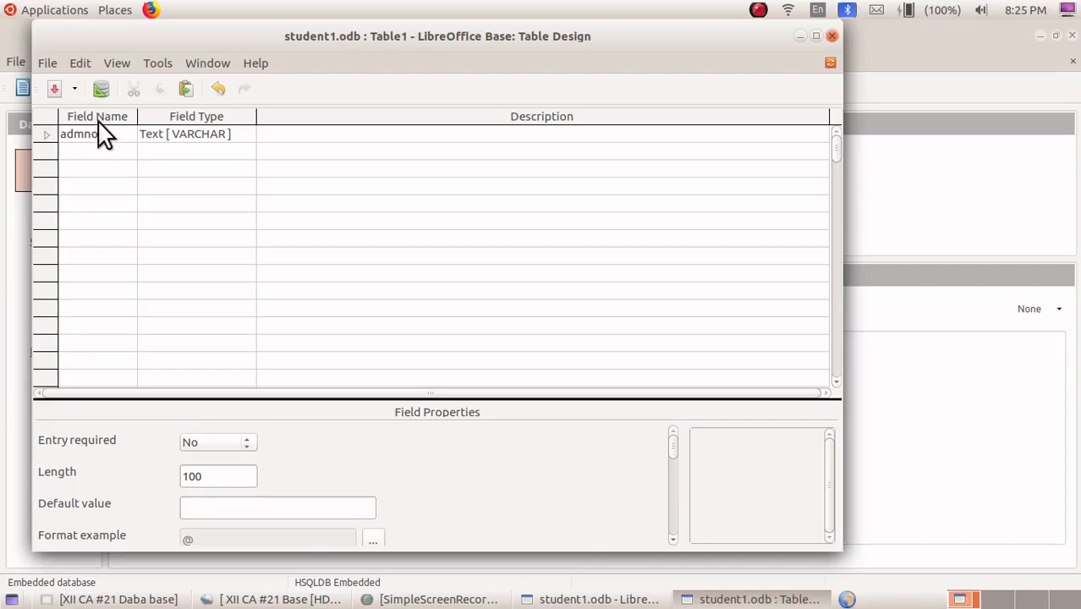
Add a field named acc and set its type to Number [NUMERIC]
left_click(88, 149)
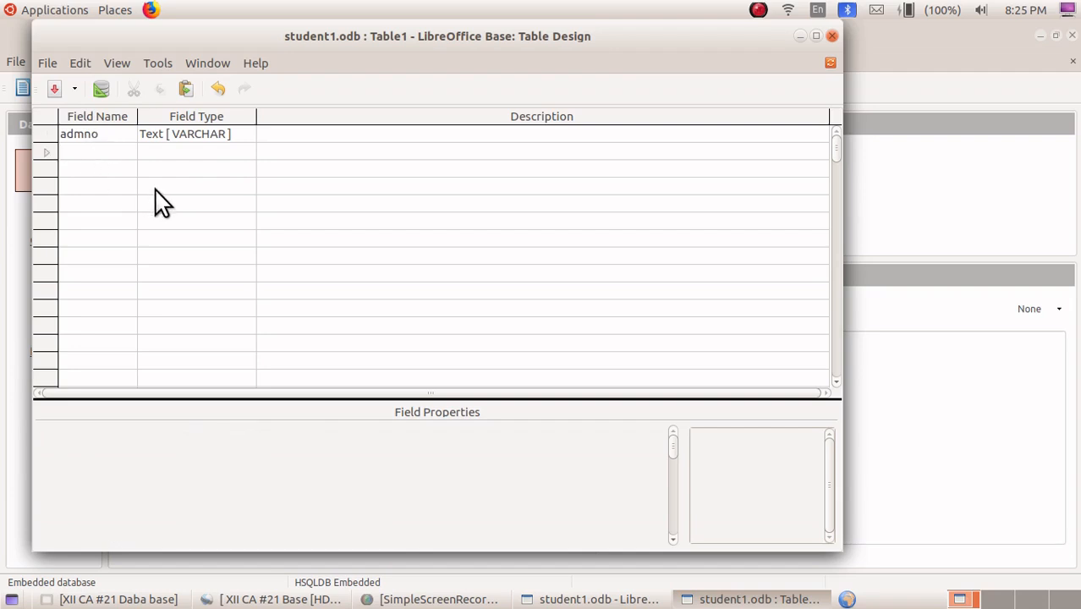
type("acc")
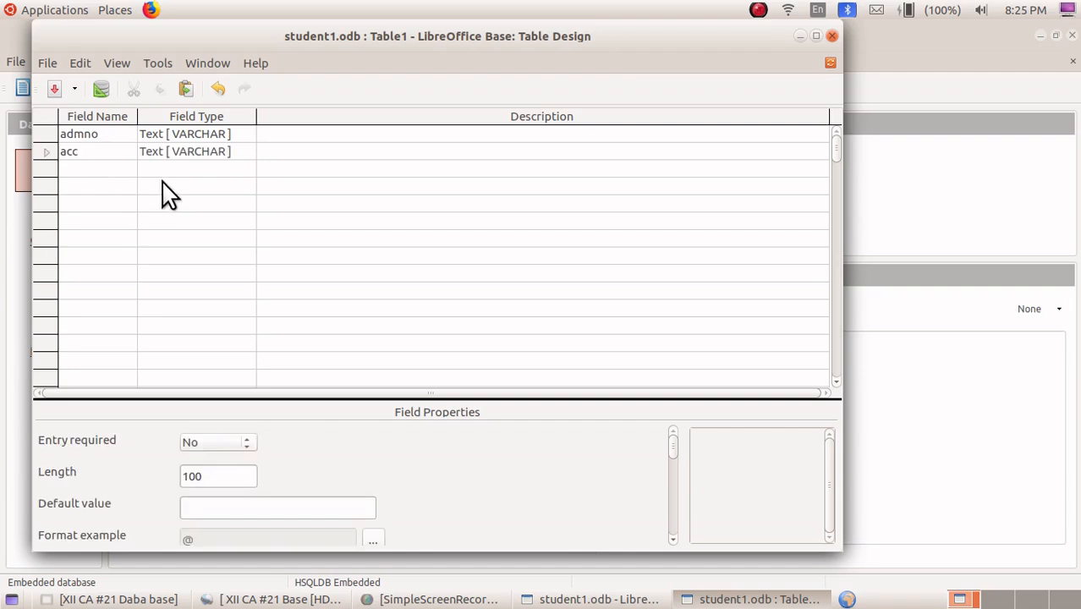
left_click(199, 163)
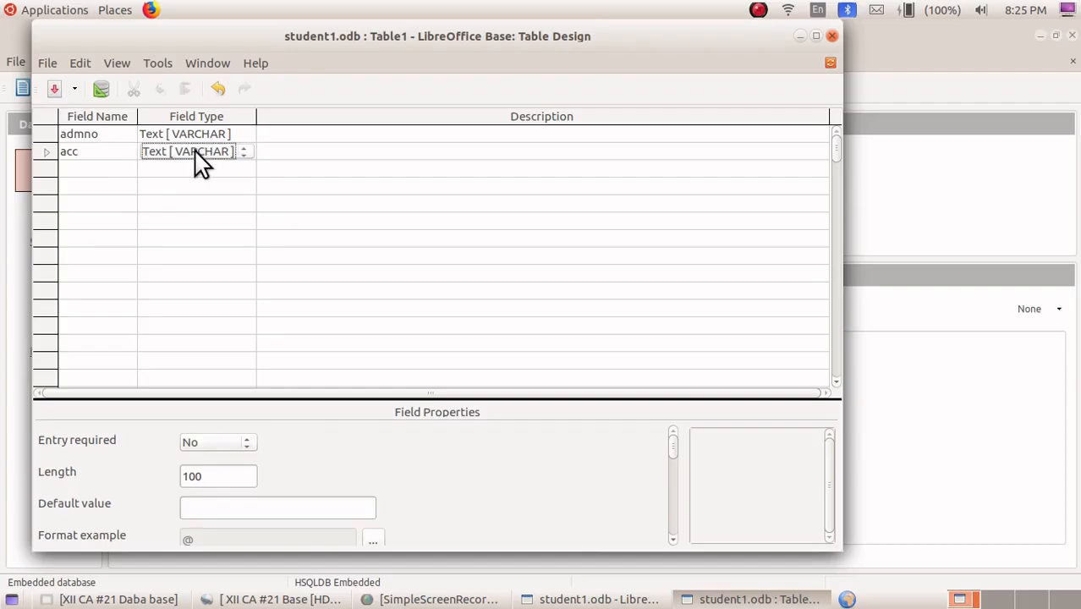
left_click(243, 153)
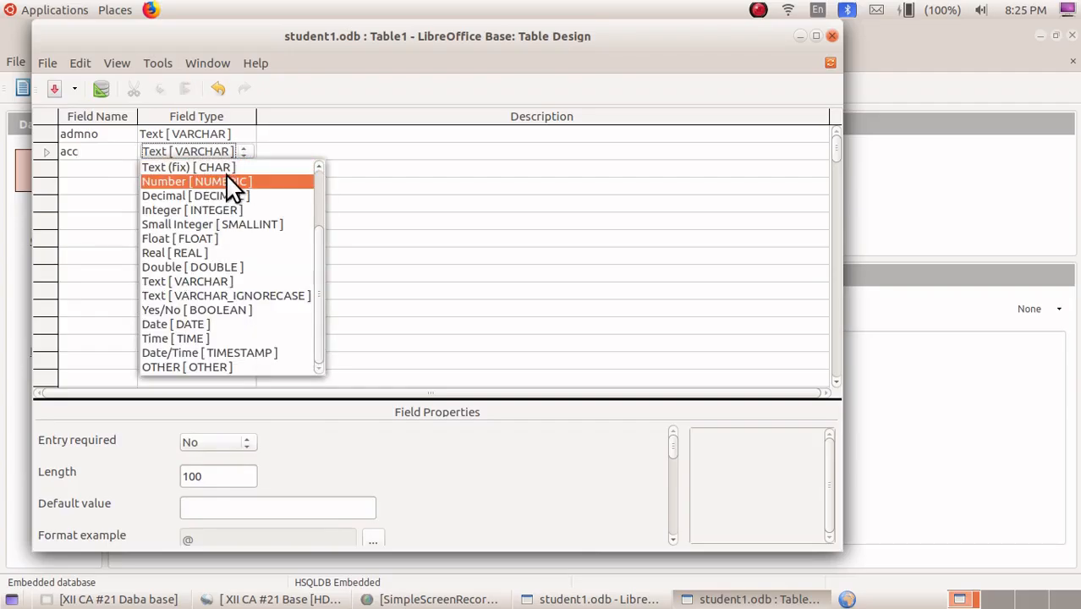
left_click(227, 179)
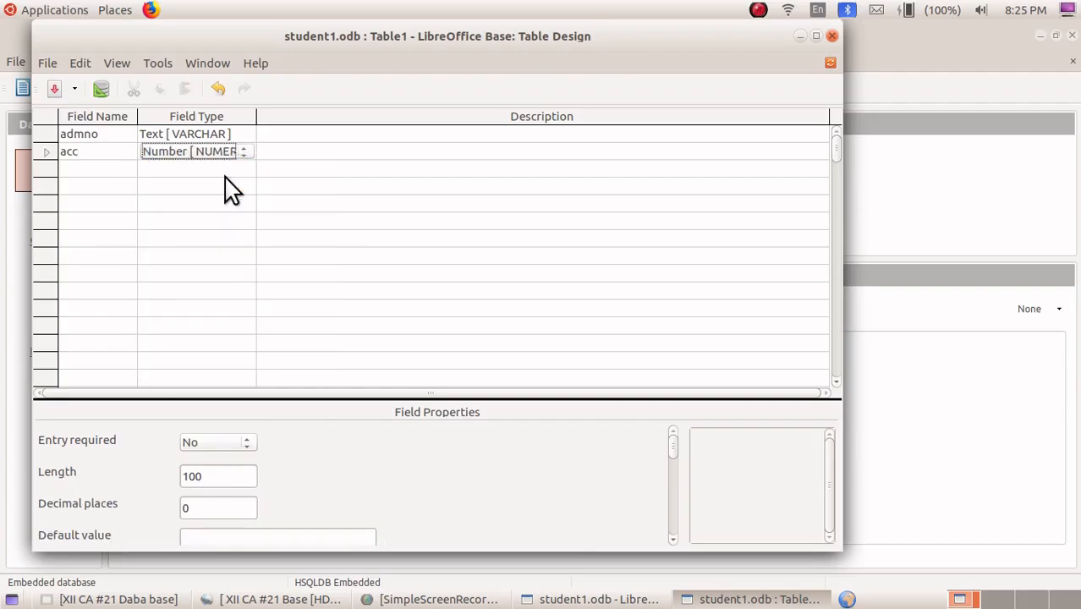
Add a field named bs and set its type to Number [NUMERIC]
left_click(85, 168)
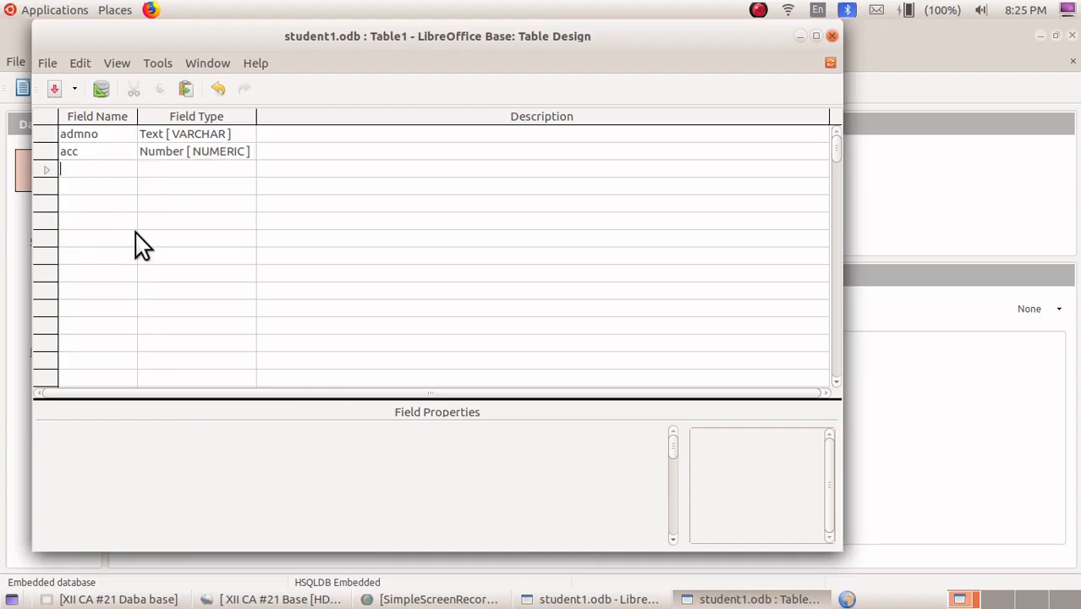
type("bs")
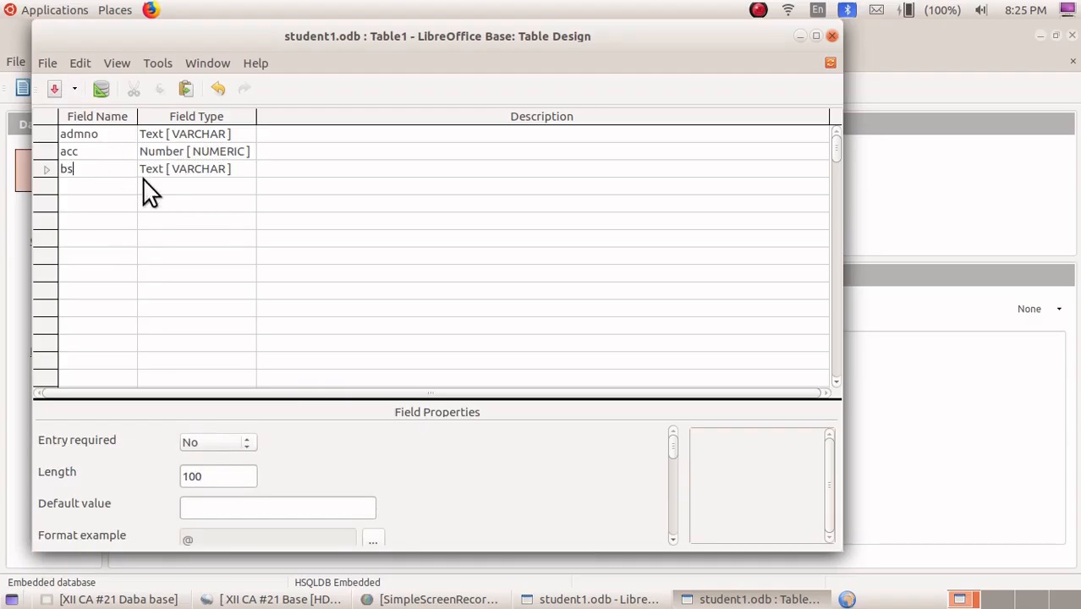
left_click(172, 174)
left_click(177, 176)
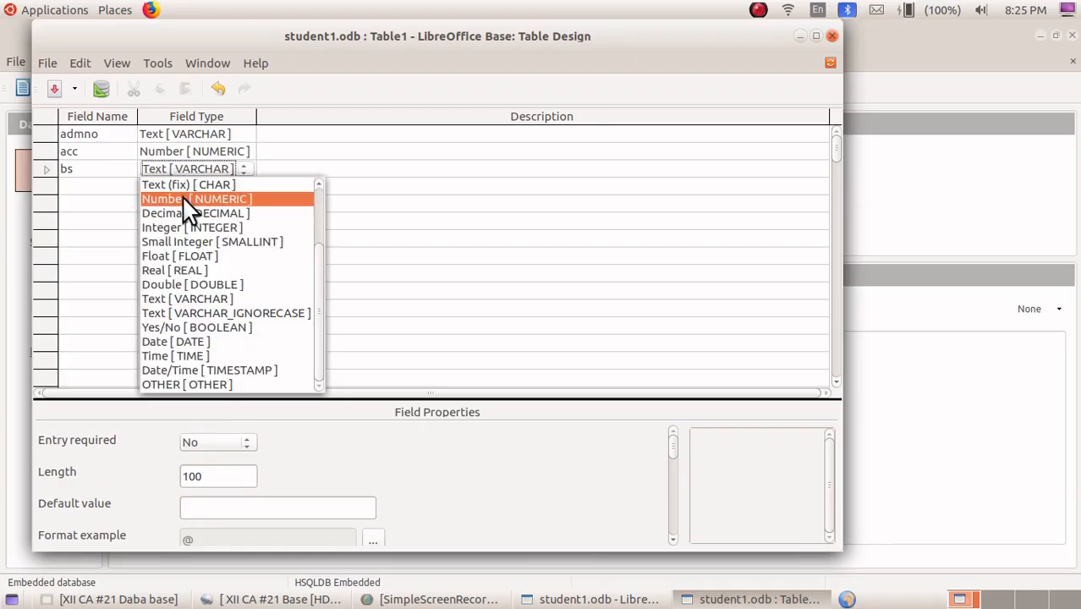
left_click(182, 199)
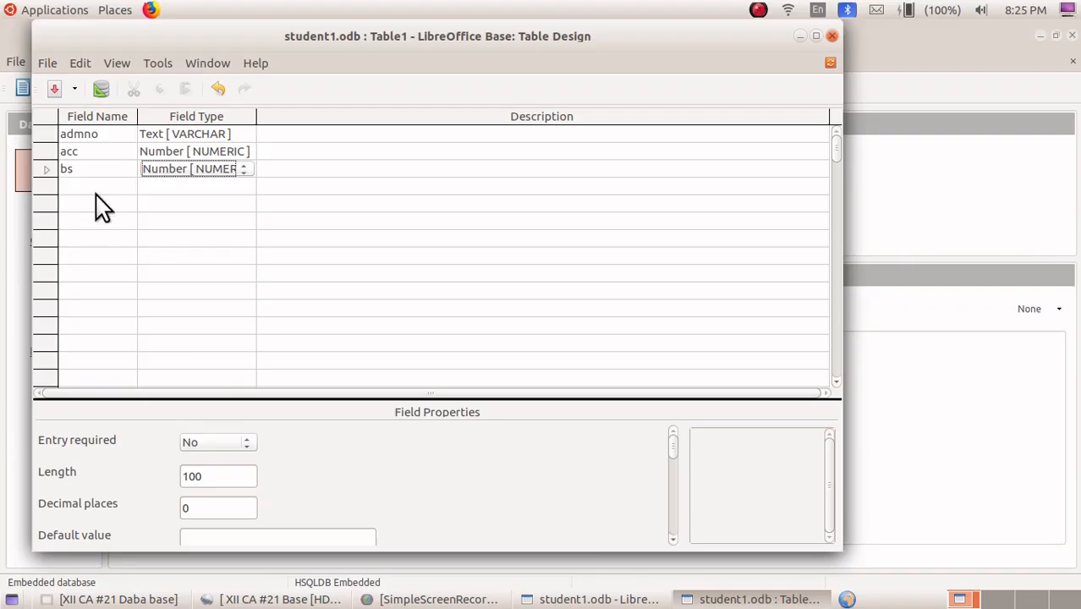
Make admno the primary key, save the table as score table and close the design window
right_click(45, 138)
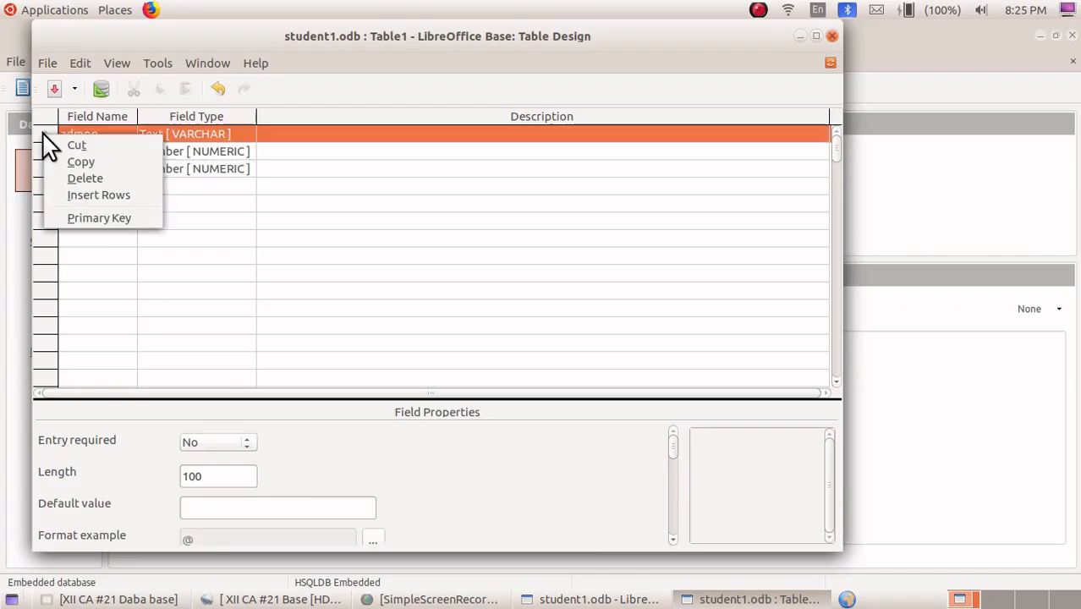
left_click(81, 216)
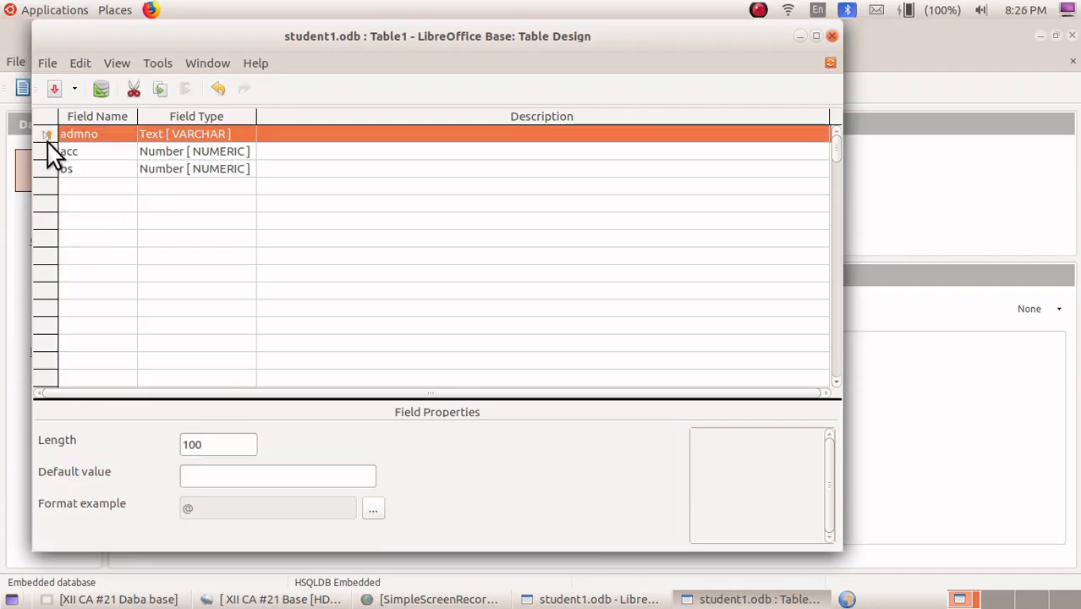
left_click(50, 66)
left_click(84, 165)
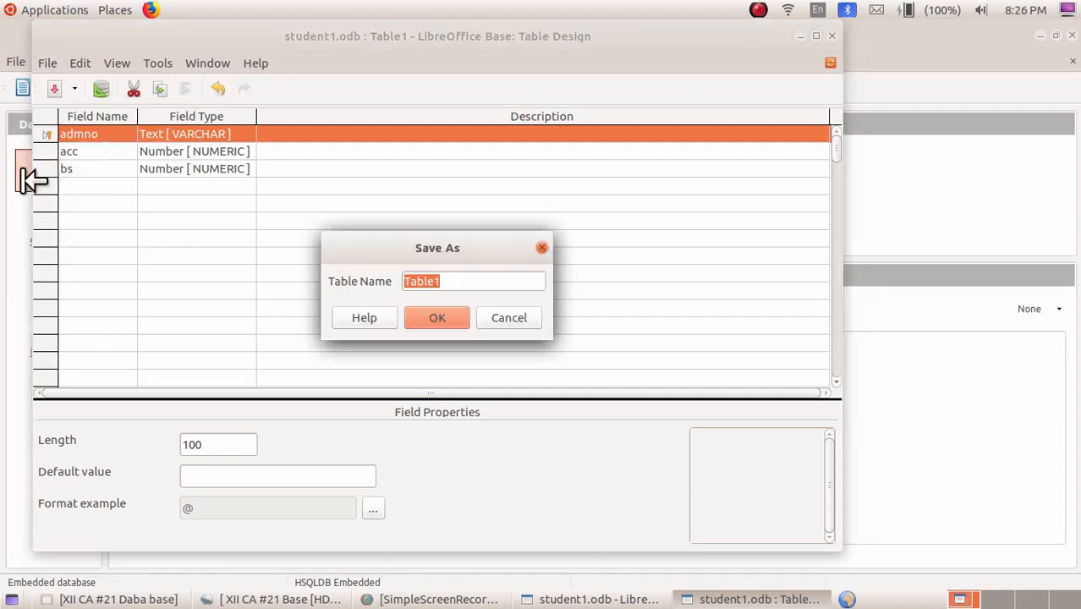
type("score t")
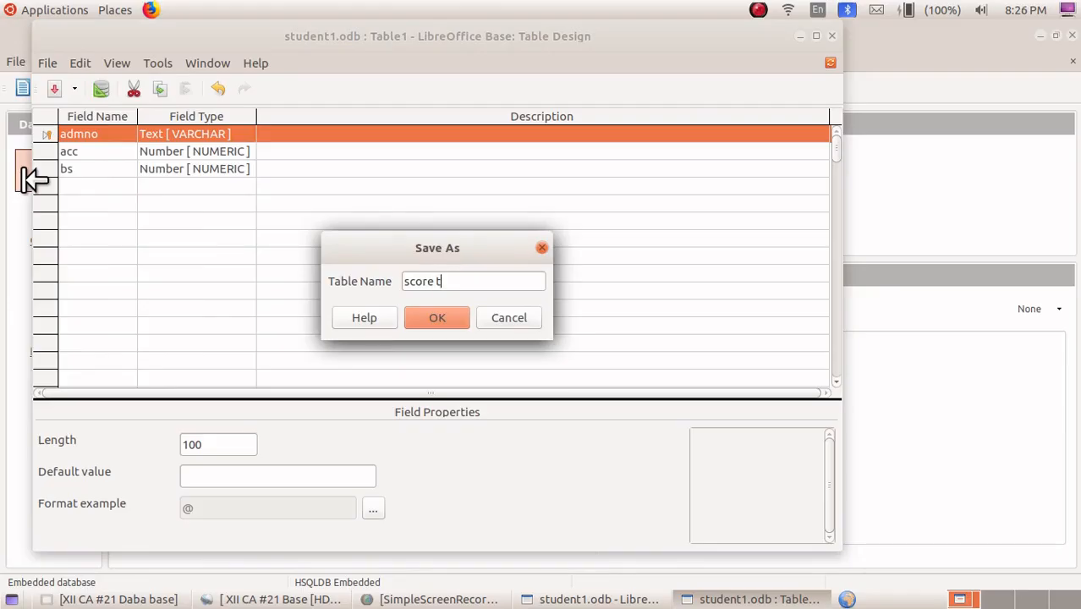
type("able")
left_click(428, 314)
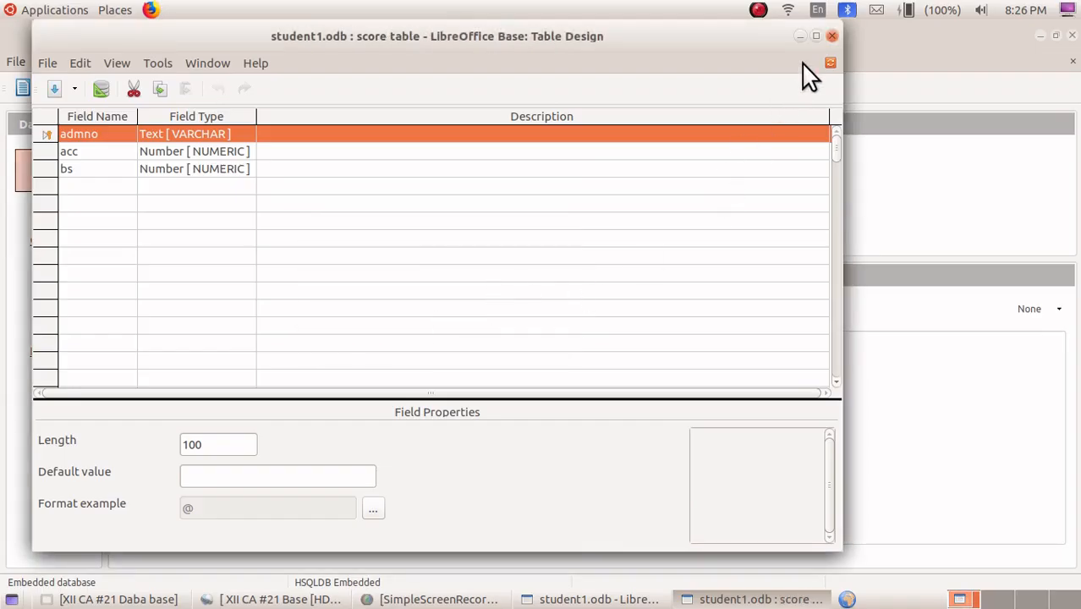
left_click(832, 36)
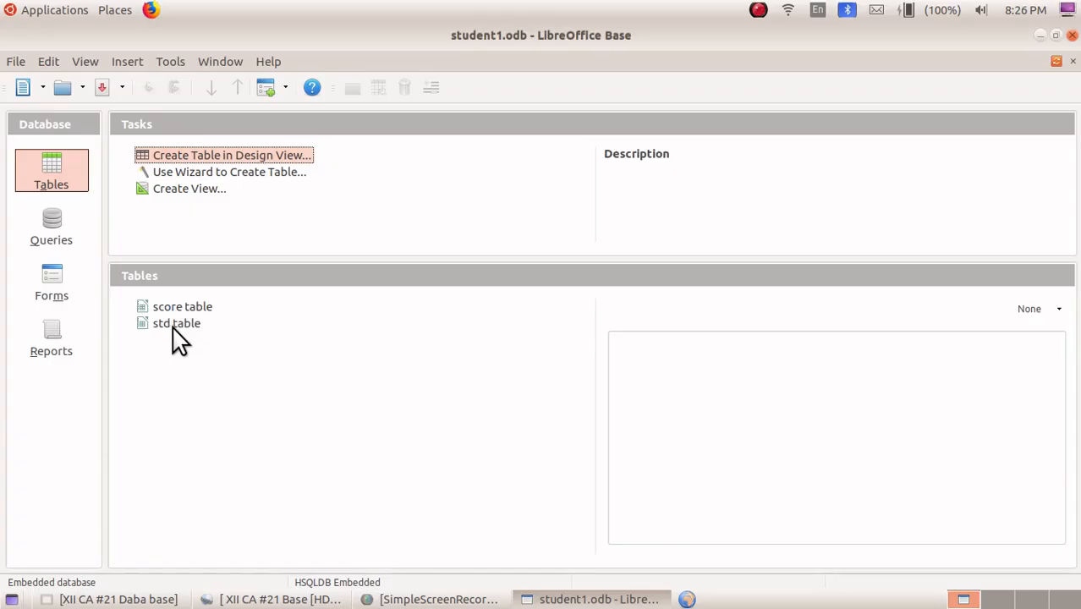
Open the relationships designer and add both std table and score table to it
left_click(173, 64)
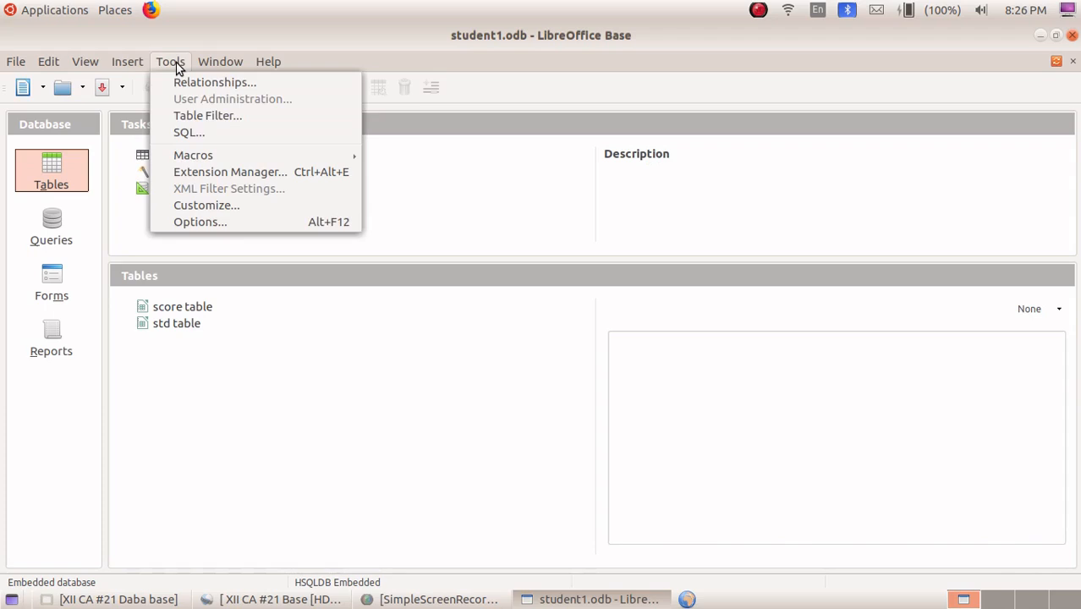
left_click(194, 85)
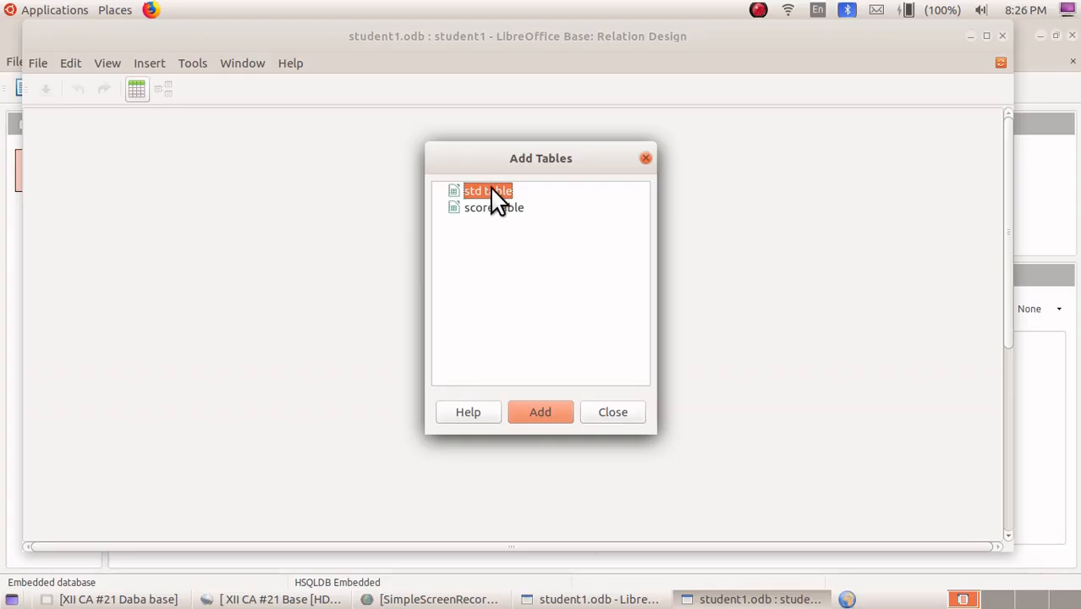
left_click(529, 409)
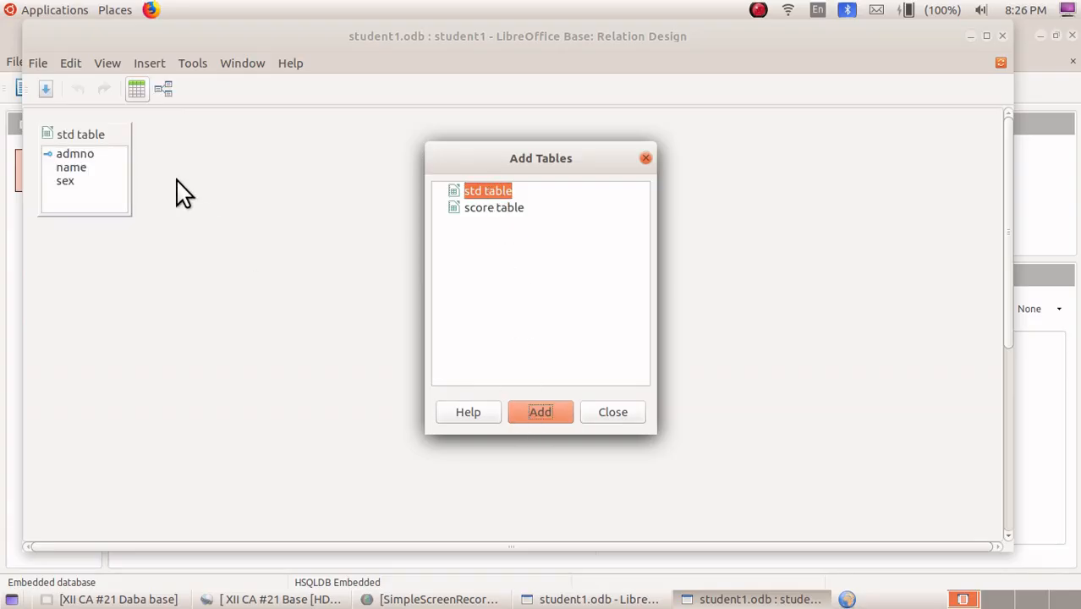
left_click(493, 209)
left_click(539, 410)
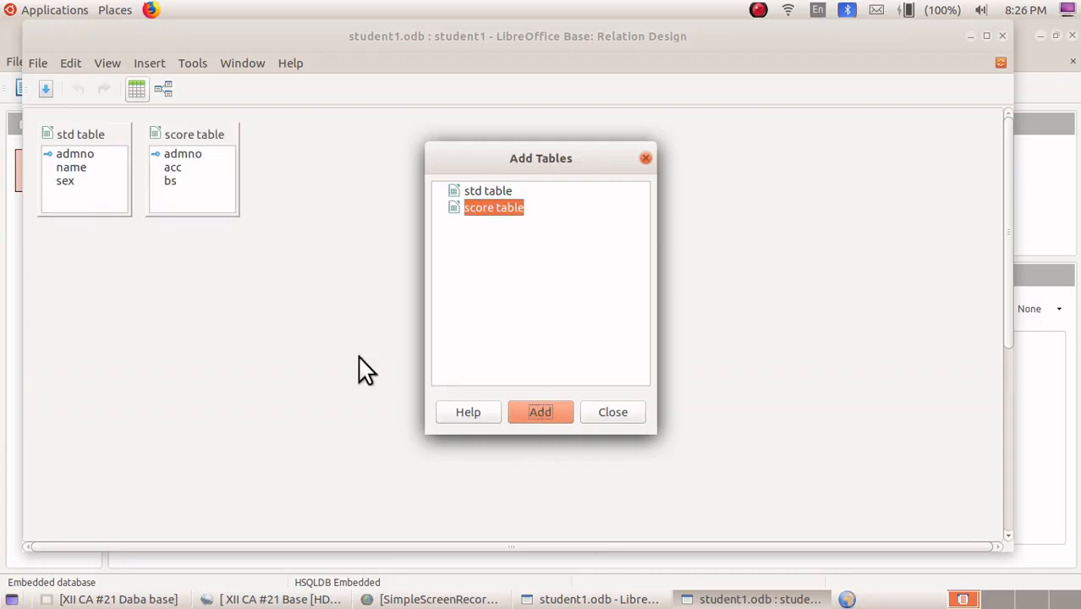
left_click(613, 412)
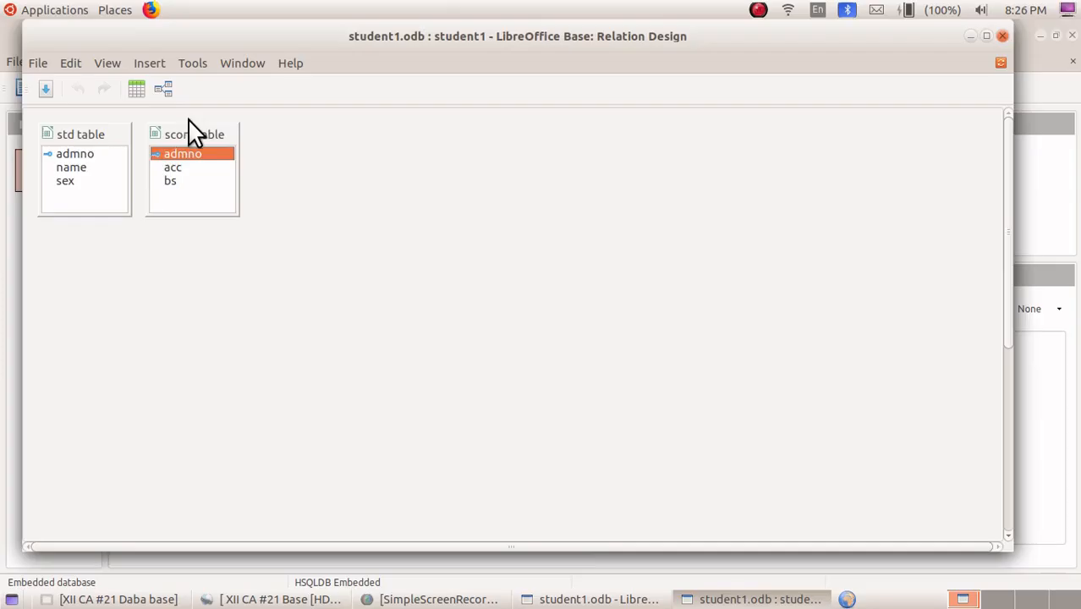
Create a relationship linking admno in std table to admno in score table
left_click_drag(187, 132, 221, 143)
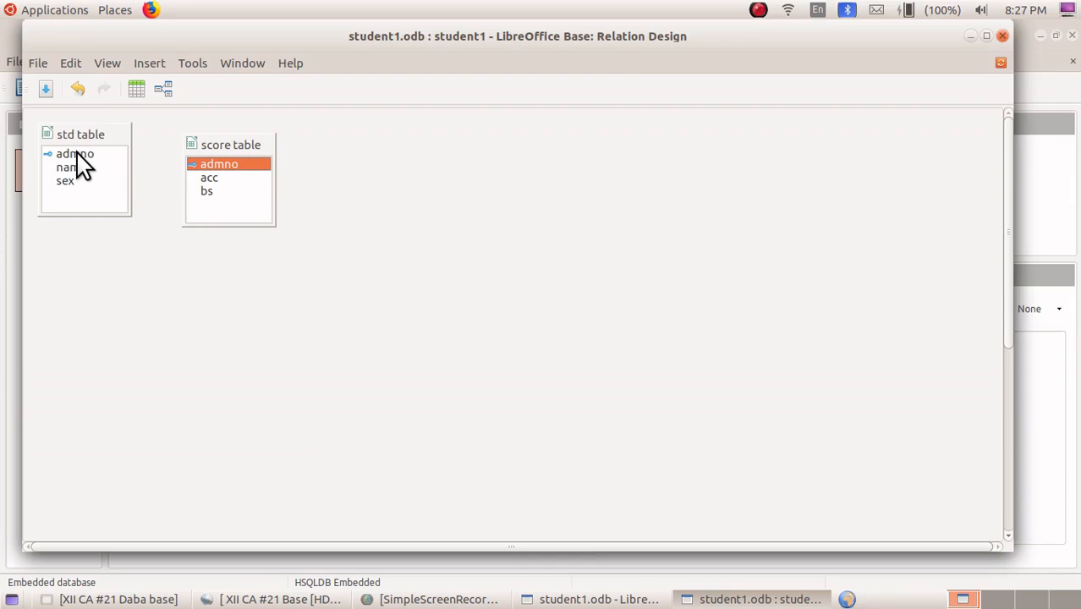
left_click_drag(77, 157, 87, 138)
left_click_drag(220, 163, 220, 166)
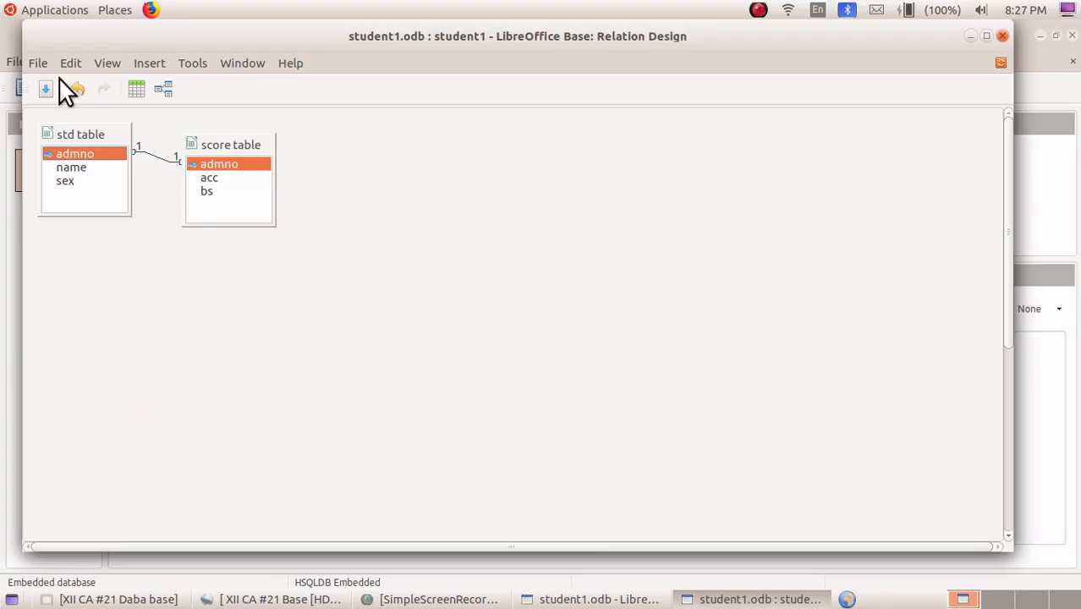
Save the relationship design and close its window
left_click(39, 63)
left_click(66, 157)
left_click(1003, 37)
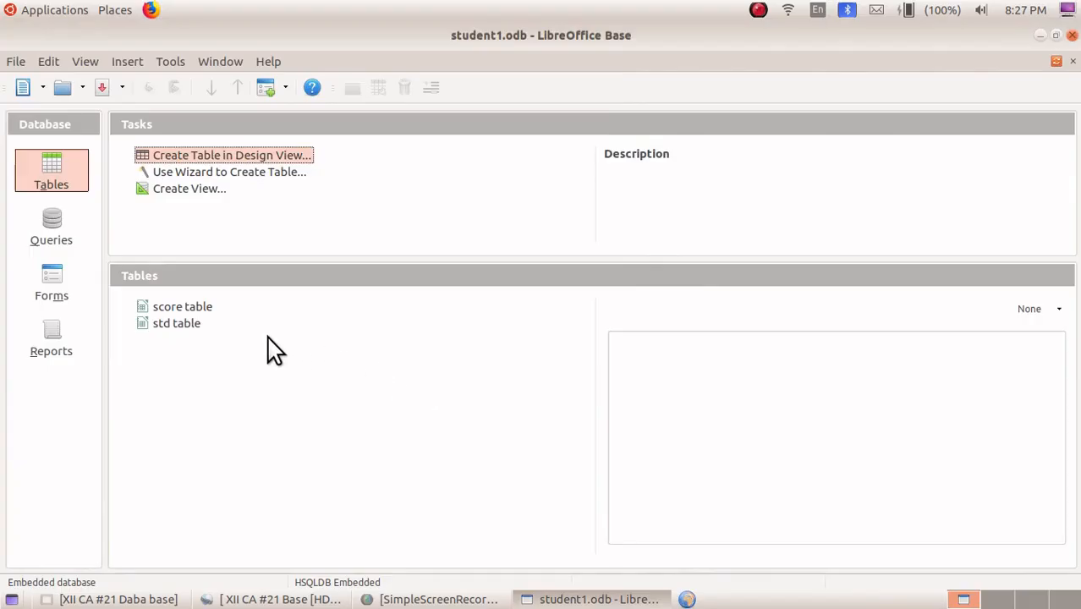
Open std table, enter a record with admno 100, name anil, sex male, and start a second record with admno 101
left_click(193, 326)
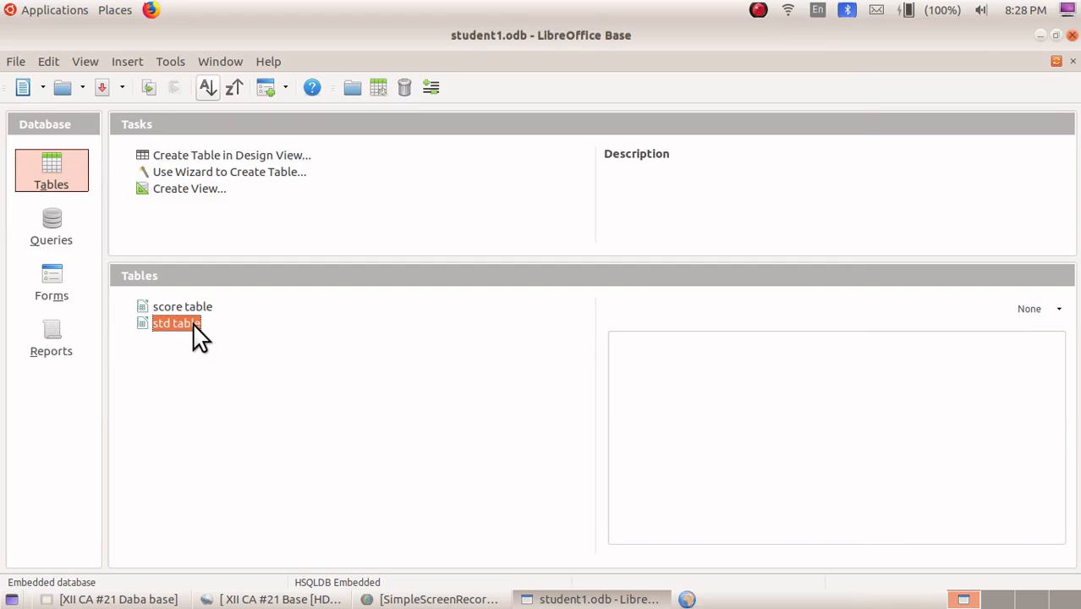
double_click(194, 327)
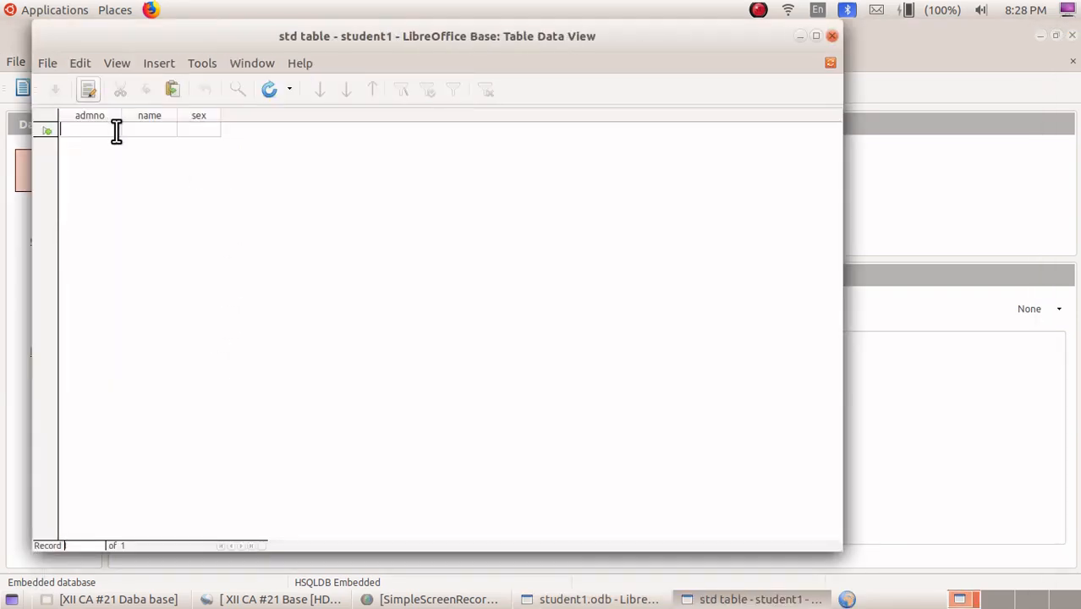
type("100")
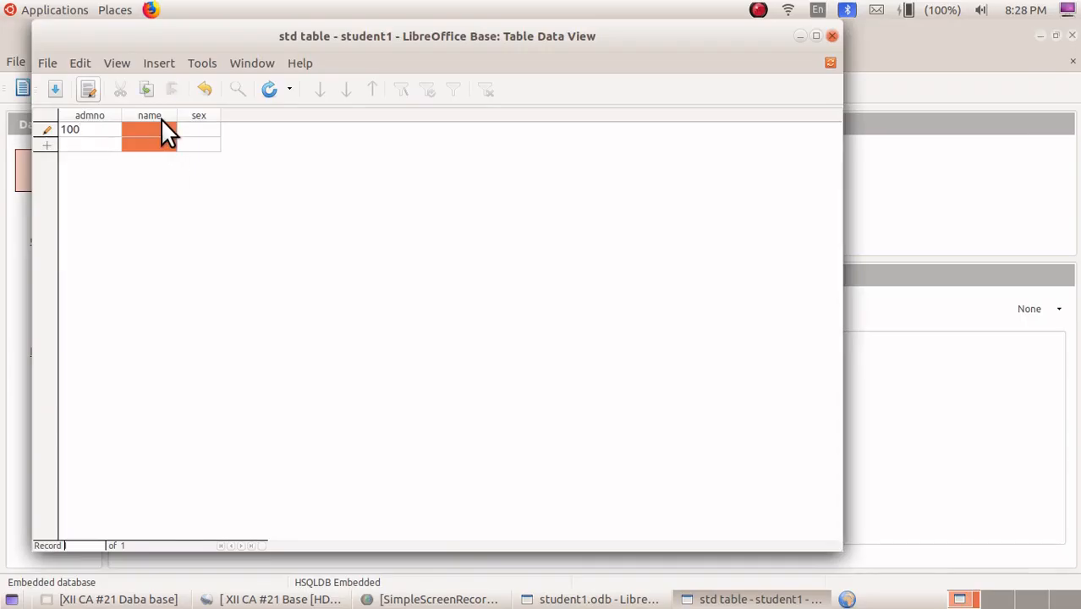
left_click(157, 126)
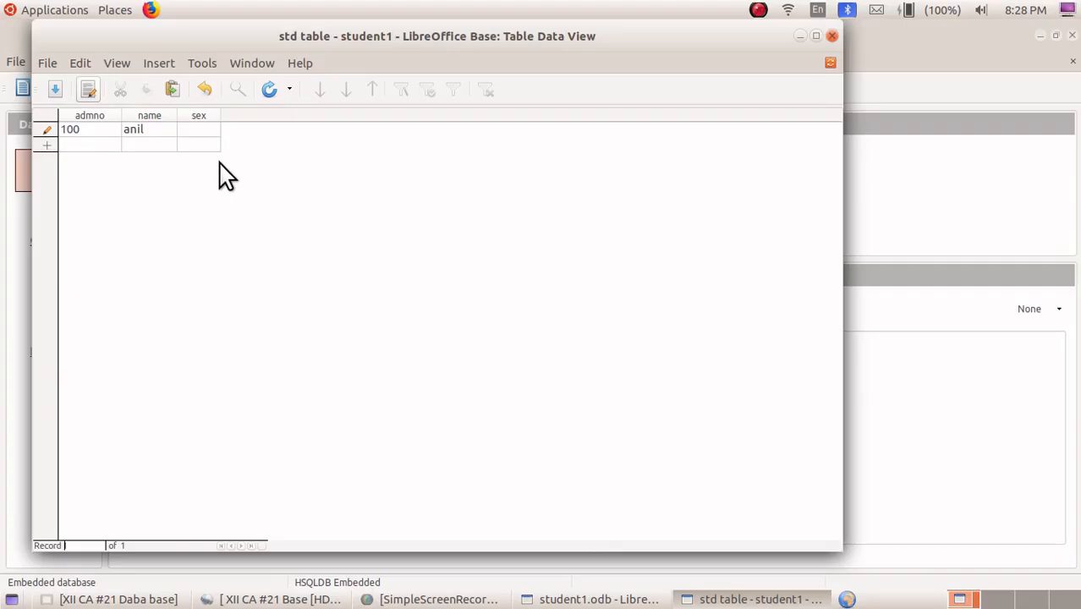
left_click(216, 128)
left_click(92, 143)
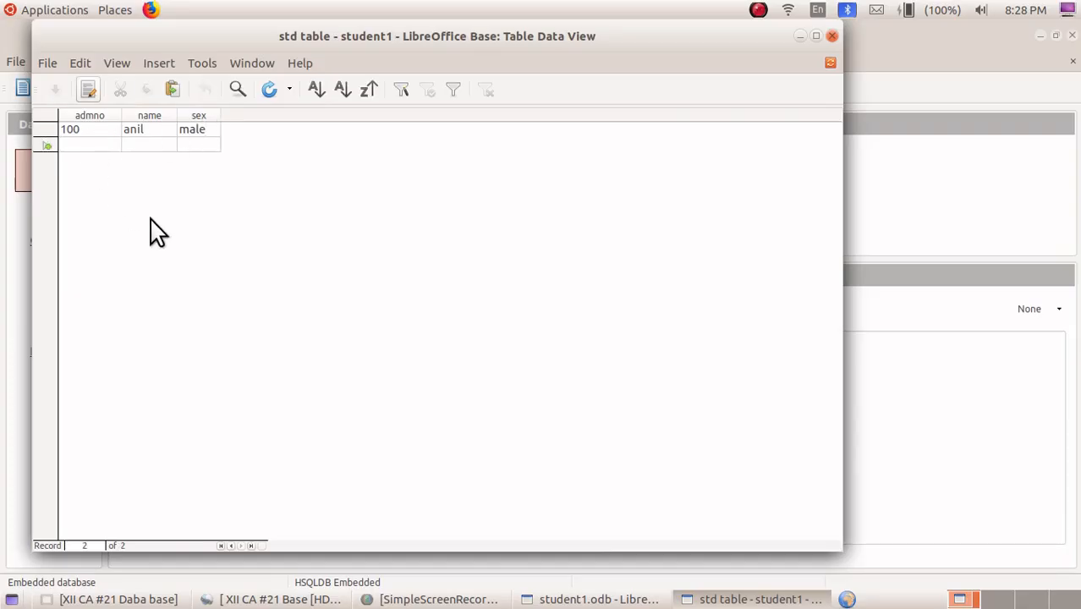
type("101")
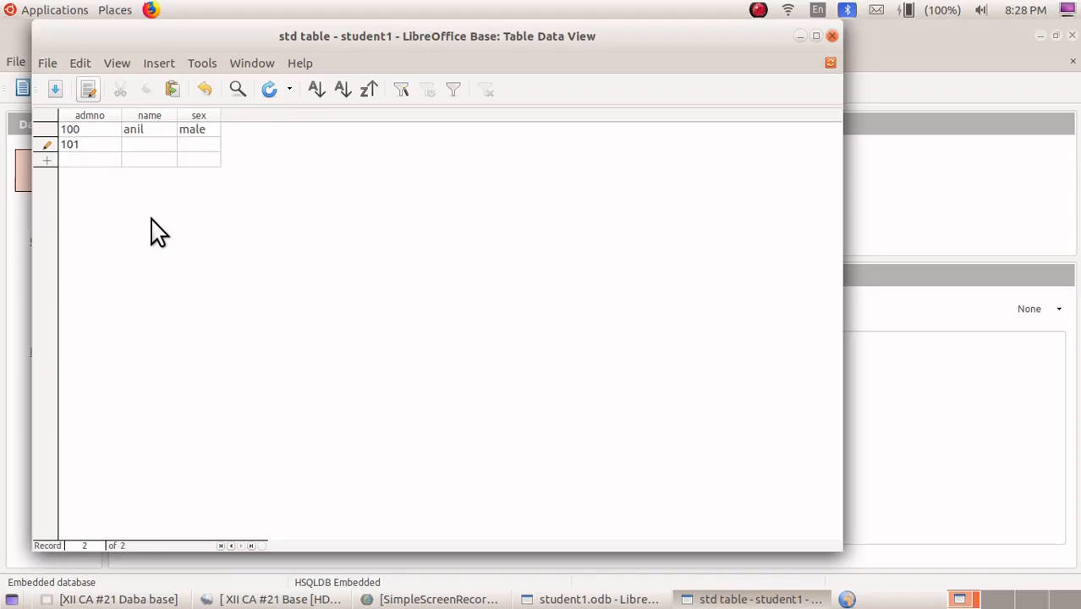
left_click(145, 146)
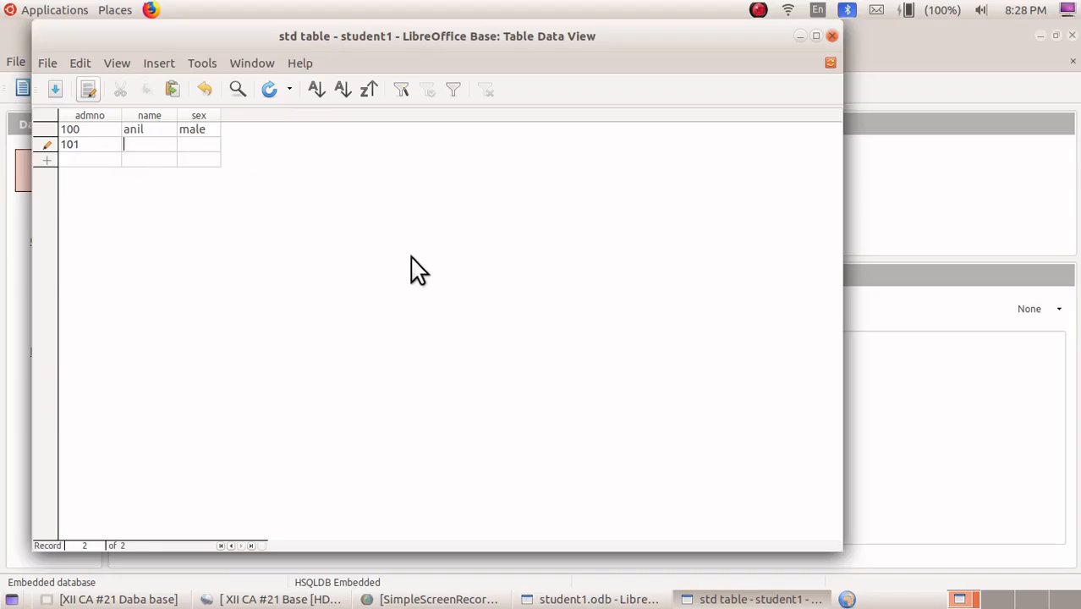